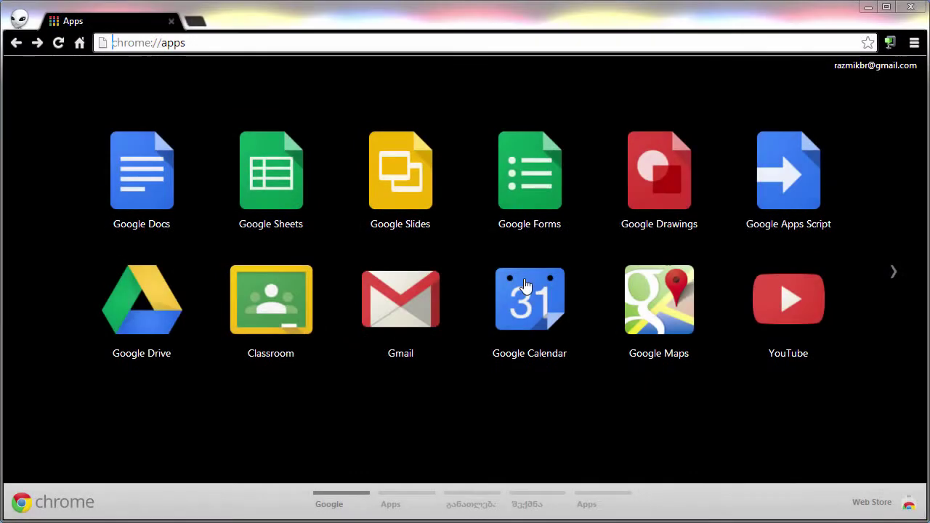
Step: Create a new Google Form and get the g(Math) for Forms add-on
{"action": "left_click", "coordinate": [547, 179]}
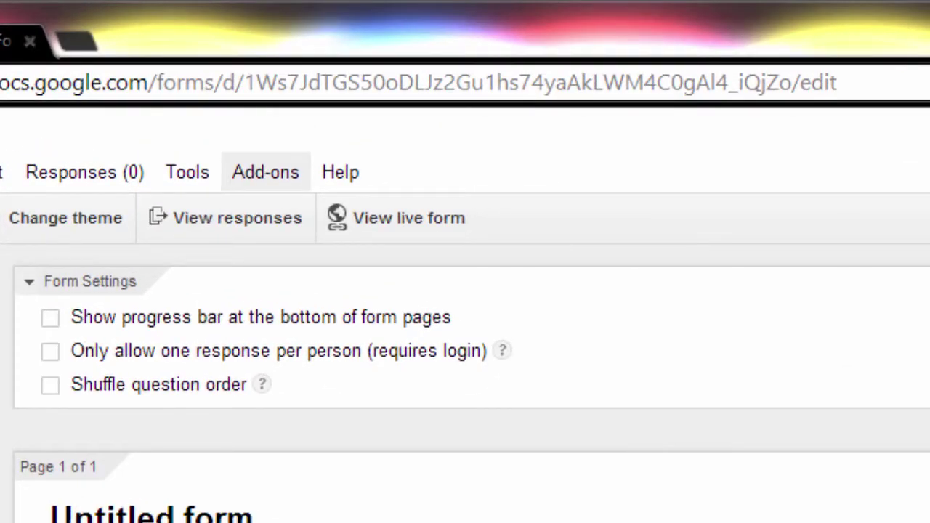
{"action": "left_click", "coordinate": [265, 172]}
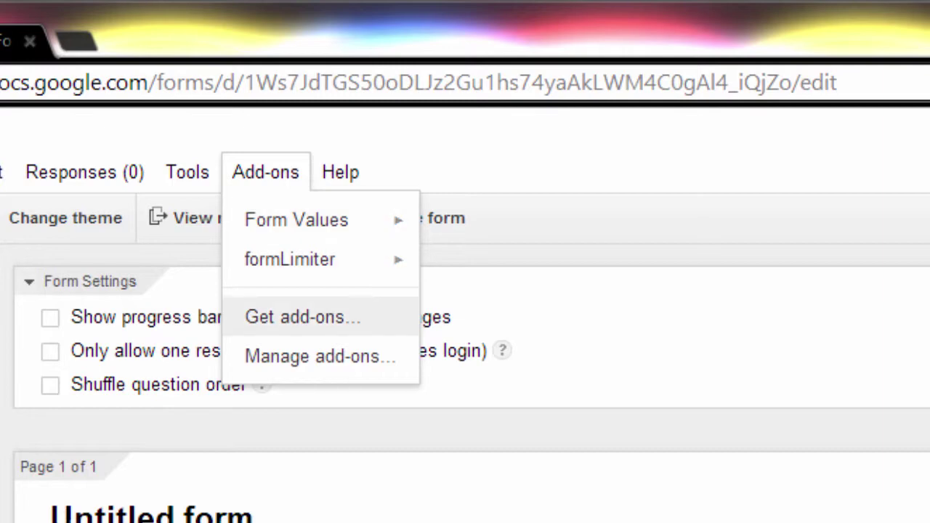
{"action": "left_click", "coordinate": [303, 317]}
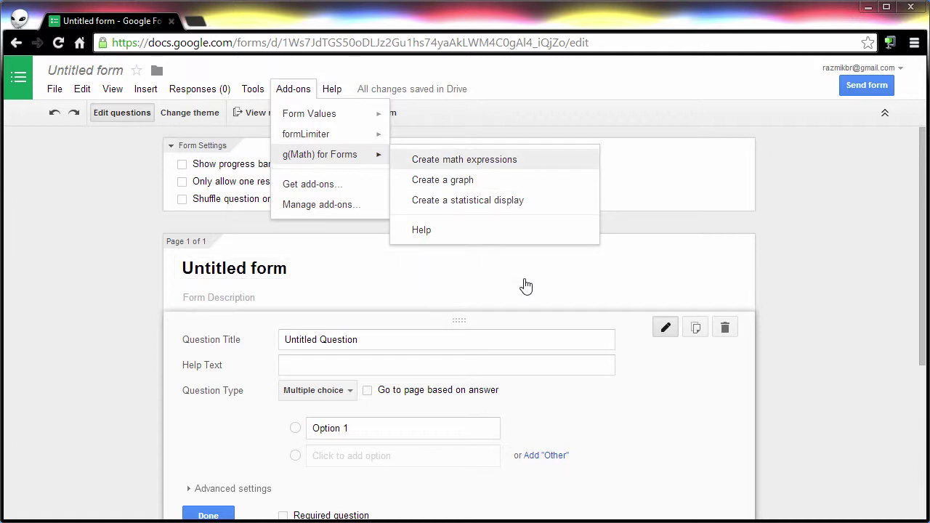
Step: Create a g(Math) math expression titled "კითხვა #1" with help text "ტექსტი", and insert the default LaTeX \frac{3}{x-2} into the form
{"action": "key", "text": "Return"}
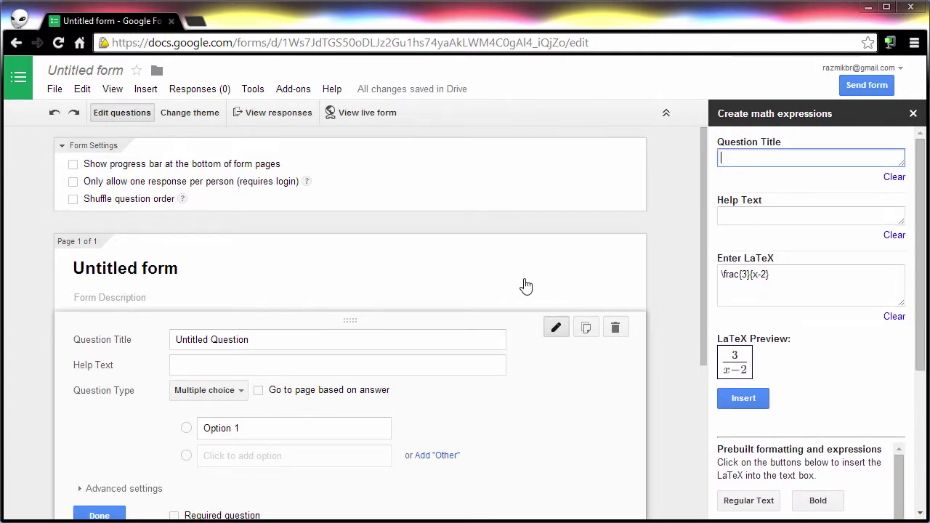
{"action": "type", "text": "კითხვა #1"}
{"action": "key", "text": "Tab"}
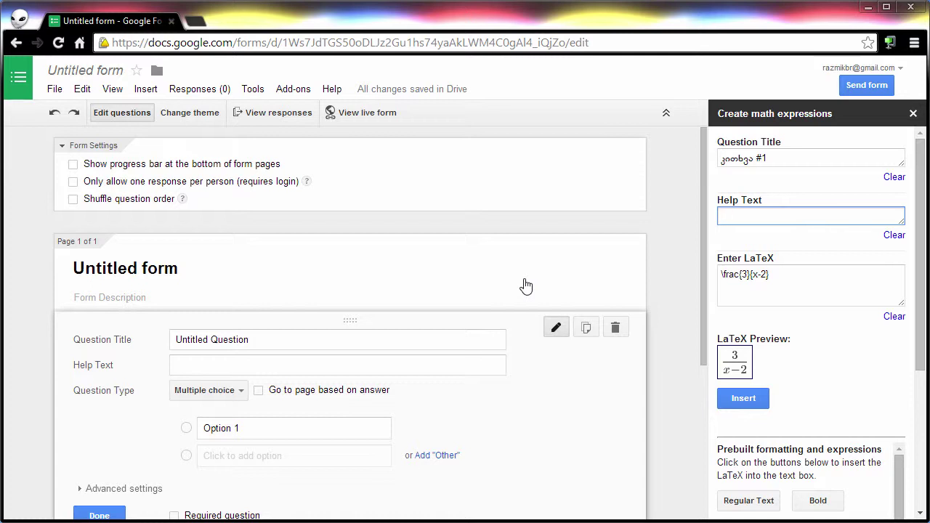
{"action": "type", "text": "ტექსტი"}
{"action": "key", "text": "Tab"}
{"action": "key", "text": "ctrl+a"}
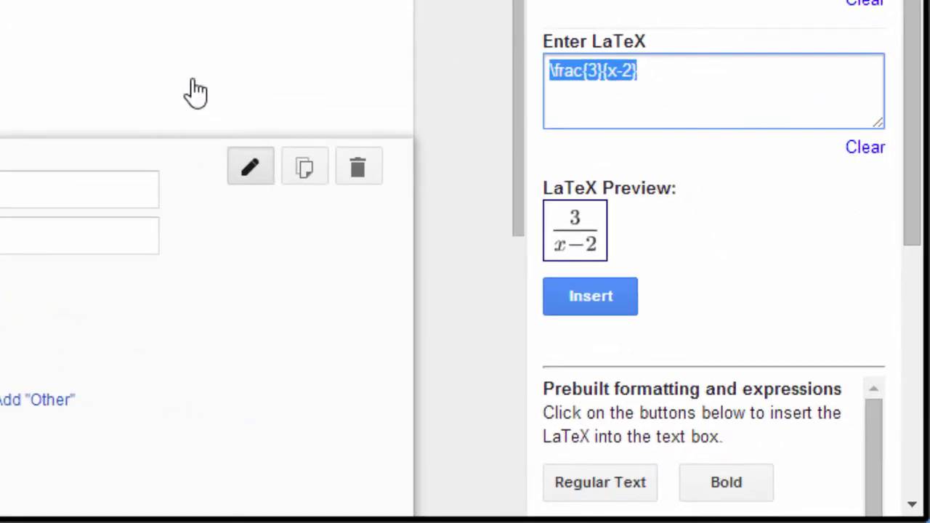
{"action": "key", "text": "Right"}
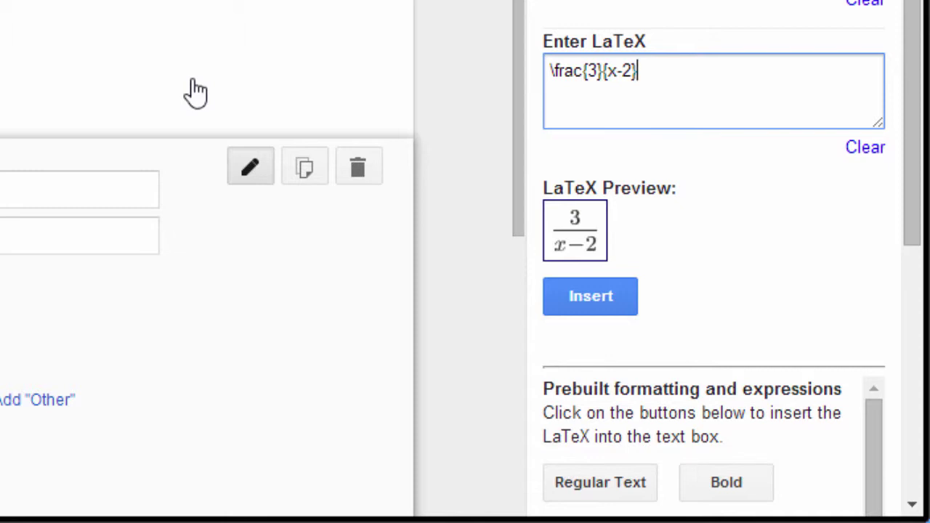
{"action": "key", "text": "ctrl+a"}
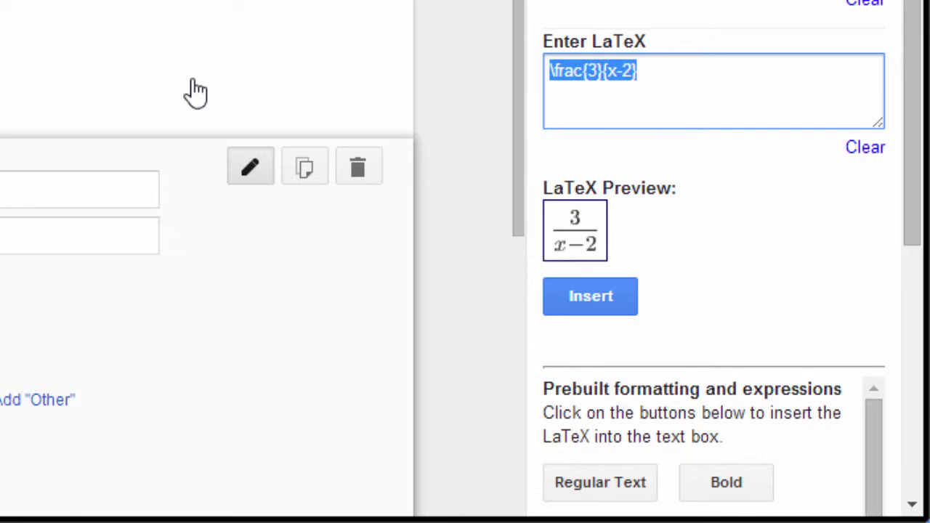
{"action": "key", "text": "Right"}
{"action": "key", "text": "ctrl+a"}
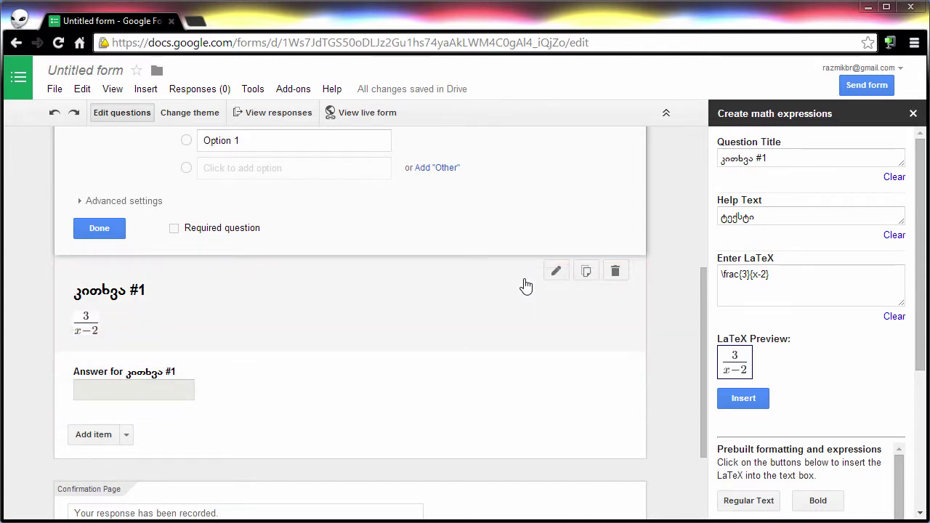
Step: Enlarge the inserted expression image of კითხვა #1 and finish editing its answer question
{"action": "left_click", "coordinate": [527, 287]}
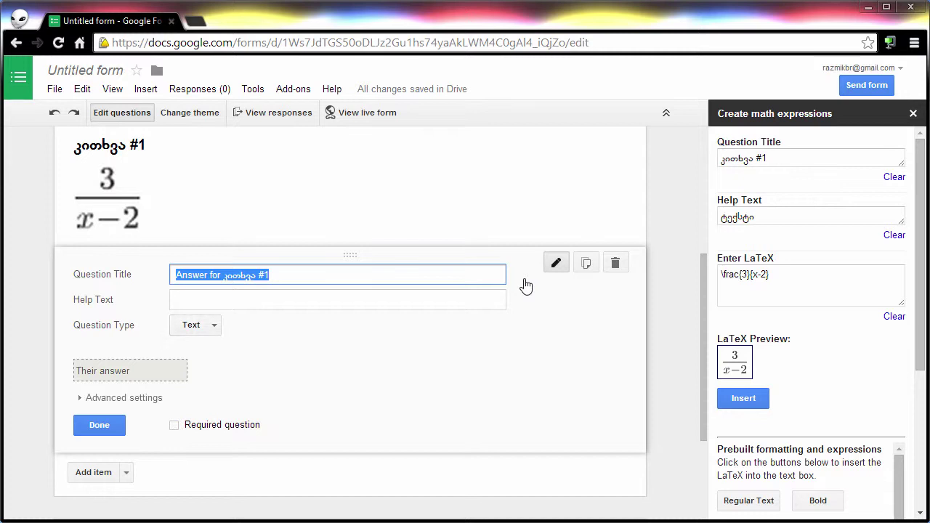
{"action": "key", "text": "Return"}
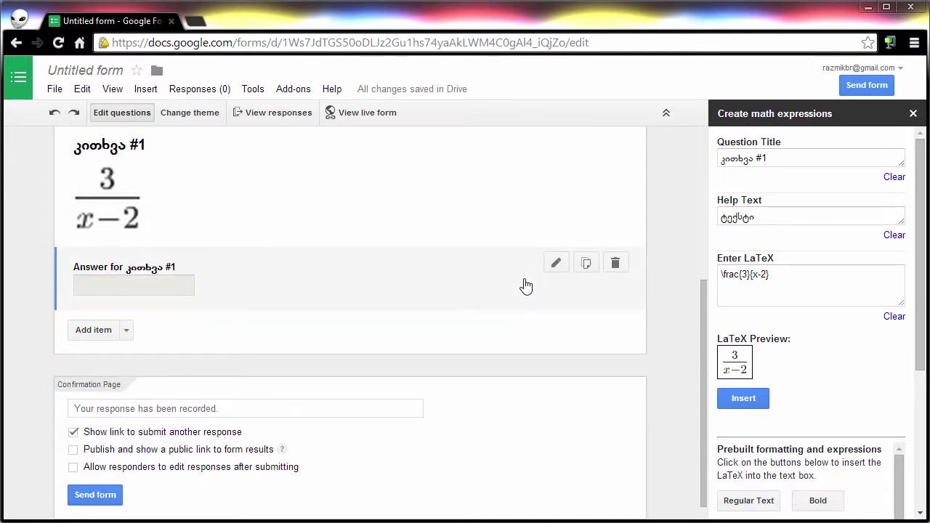
Step: Append a parenthesised fraction to the LaTeX expression and set its denominator to 45
{"action": "left_click_drag", "start_coordinate": [921, 254], "coordinate": [920, 392]}
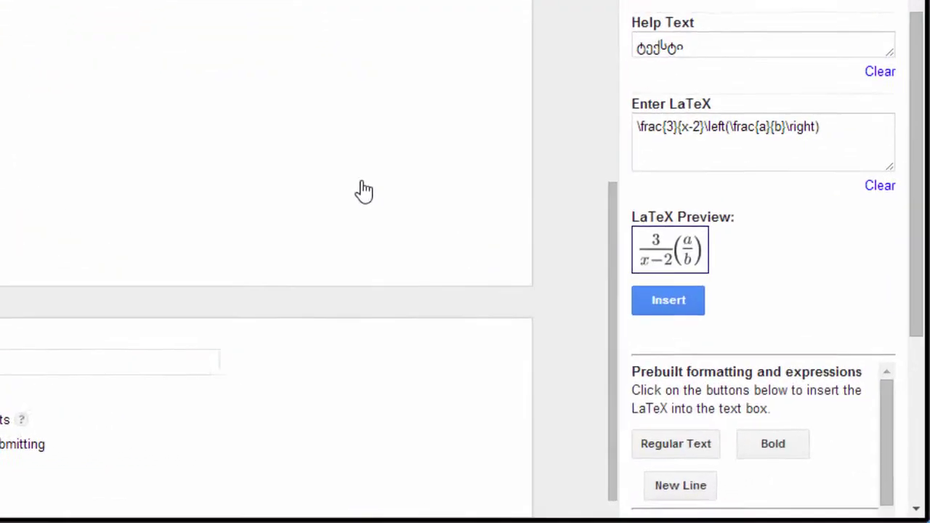
{"action": "left_click_drag", "start_coordinate": [797, 40], "coordinate": [573, 40]}
{"action": "left_click", "coordinate": [740, 40]}
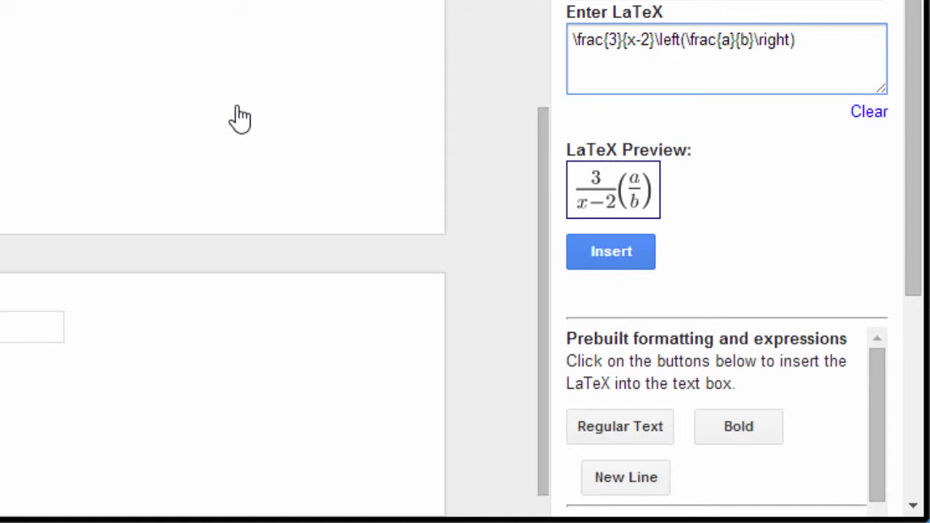
{"action": "key", "text": "Delete"}
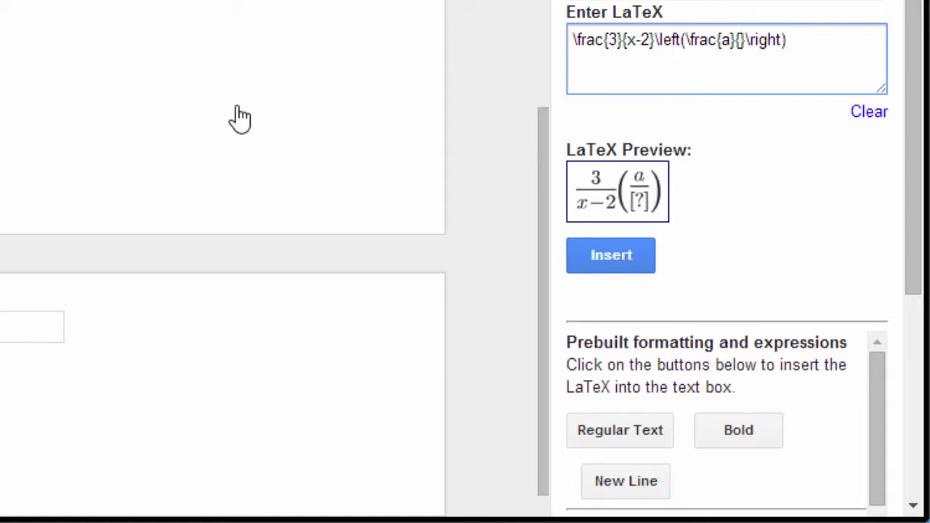
{"action": "type", "text": "45"}
Step: Set the parenthesised fraction's numerator to 45 and put a plus sign between the two terms
{"action": "key", "text": "Left"}
{"action": "key", "text": "Left"}
{"action": "key", "text": "Left"}
{"action": "key", "text": "Left"}
{"action": "key", "text": "BackSpace"}
{"action": "type", "text": "45"}
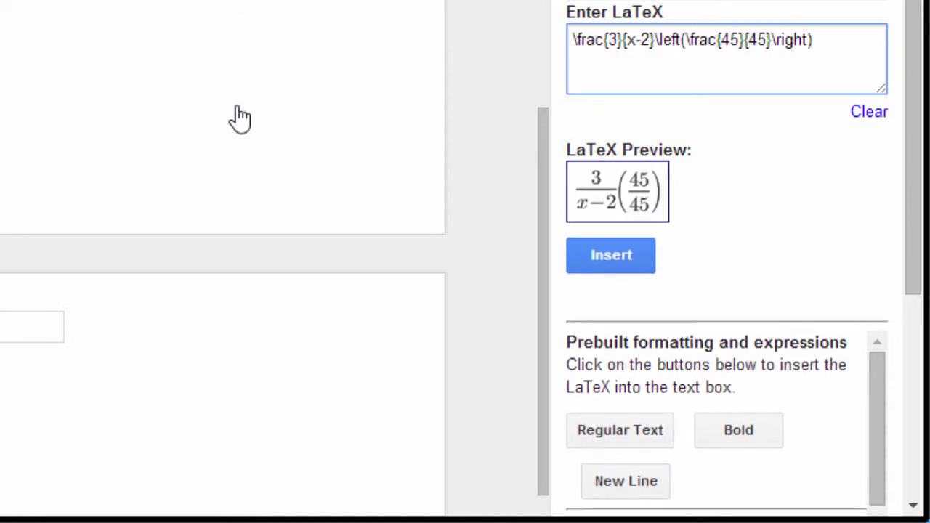
{"action": "type", "text": "+"}
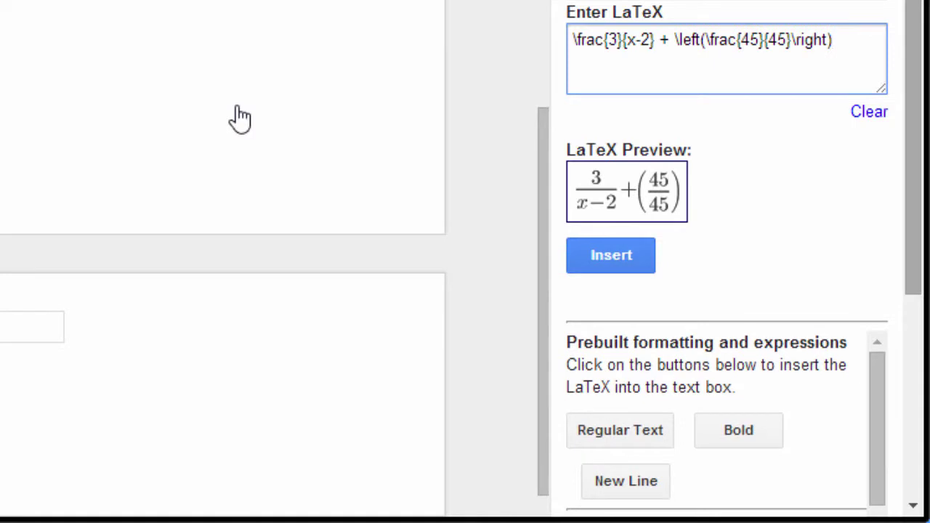
Step: Look through the prebuilt formatting and expressions available for the LaTeX input
{"action": "key", "text": "End"}
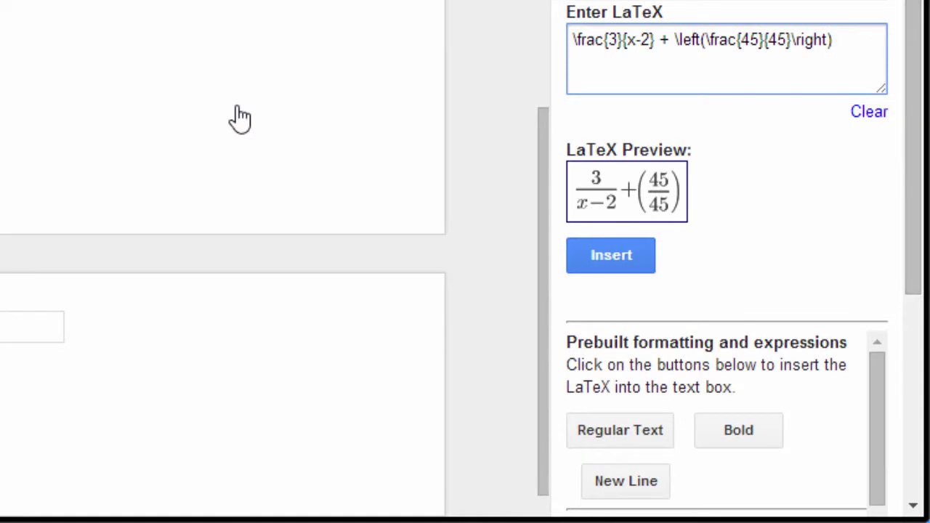
{"action": "left_click_drag", "start_coordinate": [913, 181], "coordinate": [913, 340]}
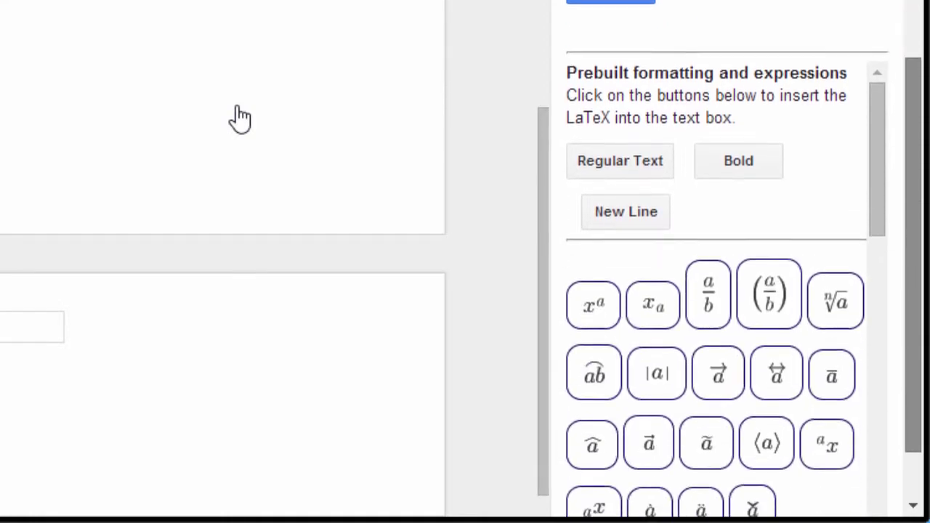
{"action": "scroll", "coordinate": [240, 118], "scroll_direction": "down", "scroll_amount": 6}
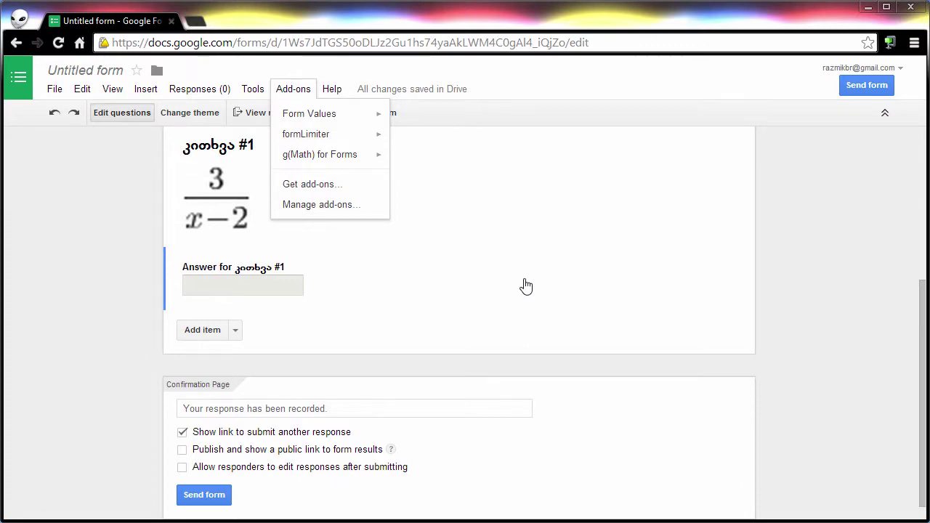
Step: Open the graph creator of g(Math) for Forms
{"action": "key", "text": "Down"}
{"action": "key", "text": "Down"}
{"action": "key", "text": "Down"}
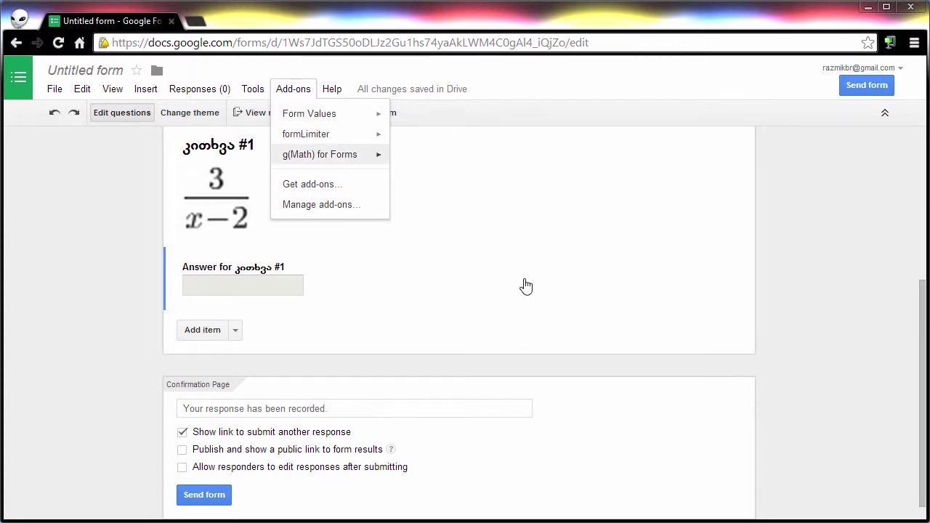
{"action": "key", "text": "Right"}
{"action": "key", "text": "Down"}
{"action": "key", "text": "Return"}
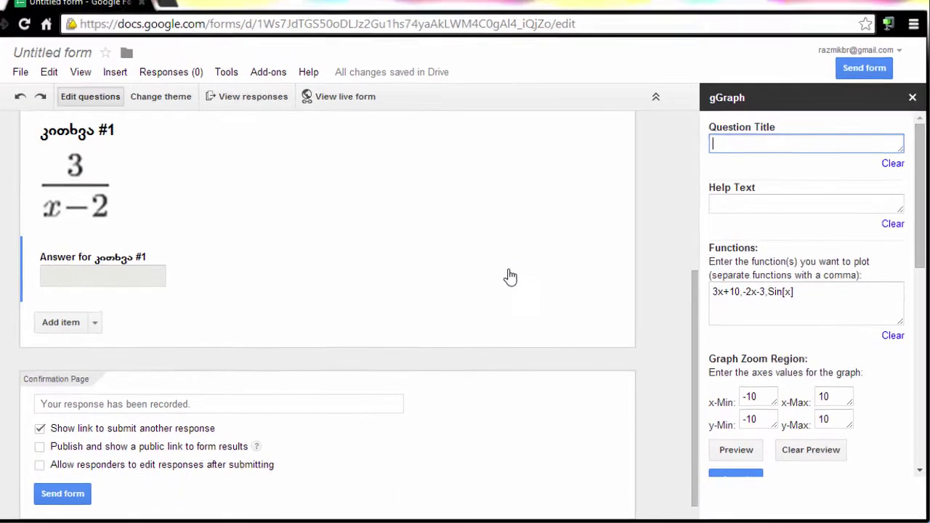
Step: Title the graph question "კითხვა #2" and enter "ტექსტი" as its help text
{"action": "type", "text": "კითხვა"}
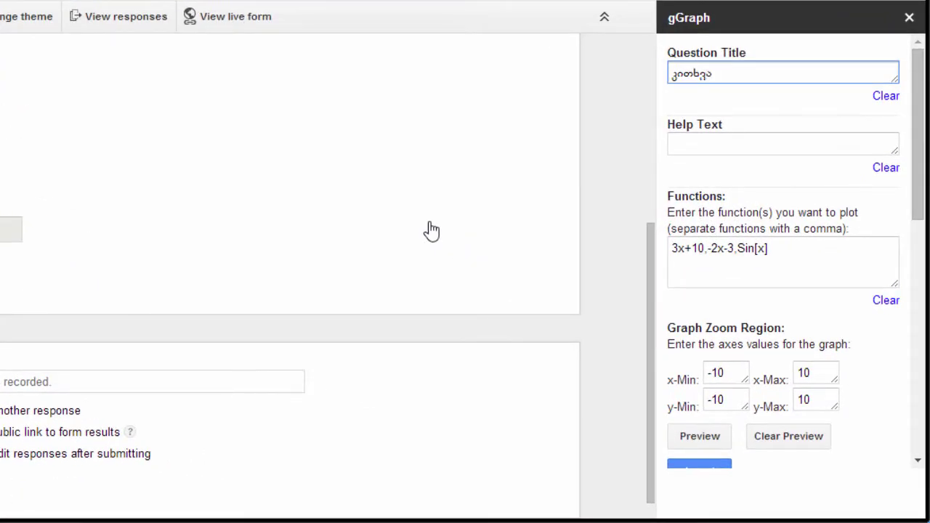
{"action": "type", "text": " #2"}
{"action": "key", "text": "Tab"}
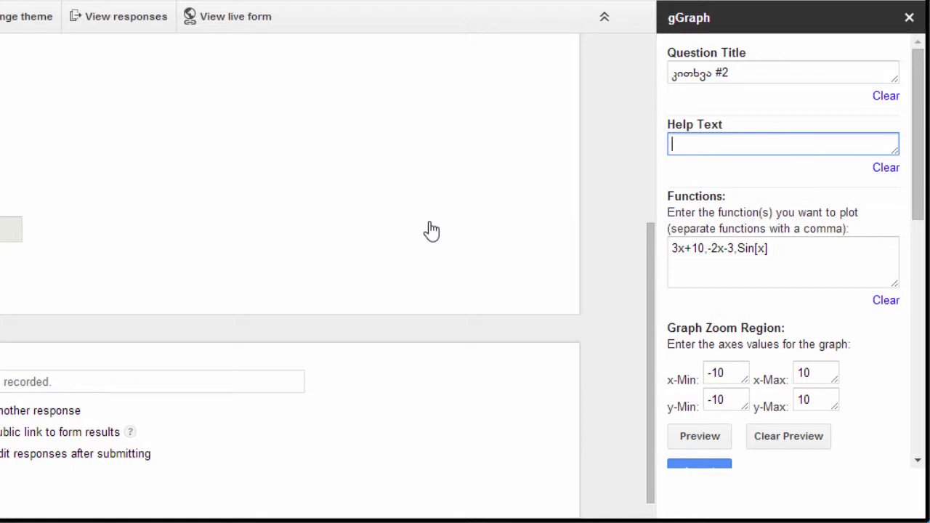
{"action": "type", "text": "ტესტი"}
{"action": "key", "text": "Tab"}
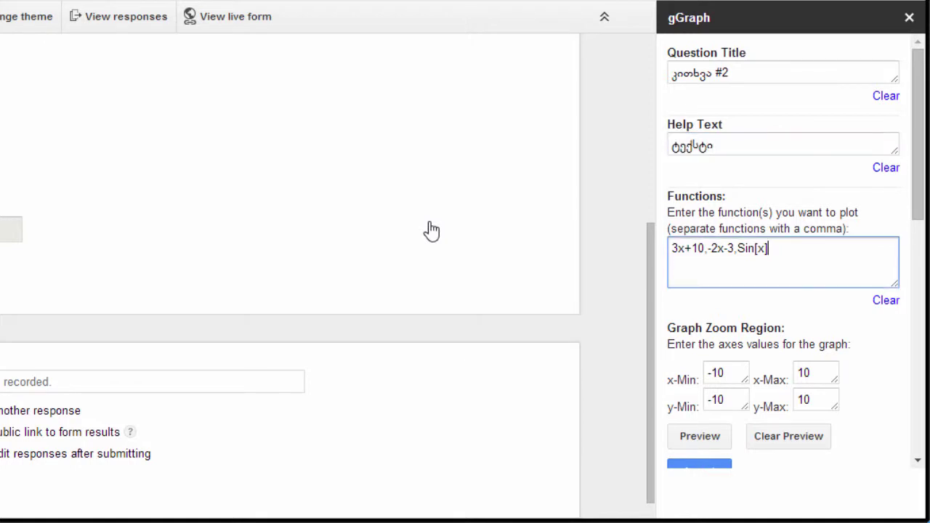
Step: Examine the graph's functions to plot, its axis range values and the available mathematical constants and functions
{"action": "scroll", "coordinate": [783, 248], "scroll_direction": "down", "scroll_amount": 1}
{"action": "key", "text": "shift+Left"}
{"action": "key", "text": "shift+Left"}
{"action": "key", "text": "shift+Left"}
{"action": "key", "text": "shift+Left"}
{"action": "key", "text": "shift+Left"}
{"action": "key", "text": "shift+Left"}
{"action": "key", "text": "shift+Left"}
{"action": "key", "text": "shift+Left"}
{"action": "key", "text": "shift+Left"}
{"action": "key", "text": "shift+Left"}
{"action": "key", "text": "shift+Left"}
{"action": "key", "text": "shift+Left"}
{"action": "key", "text": "shift+Left"}
{"action": "key", "text": "shift+Left"}
{"action": "key", "text": "shift+Left"}
{"action": "key", "text": "shift+Left"}
{"action": "key", "text": "shift+Left"}
{"action": "key", "text": "shift+Left"}
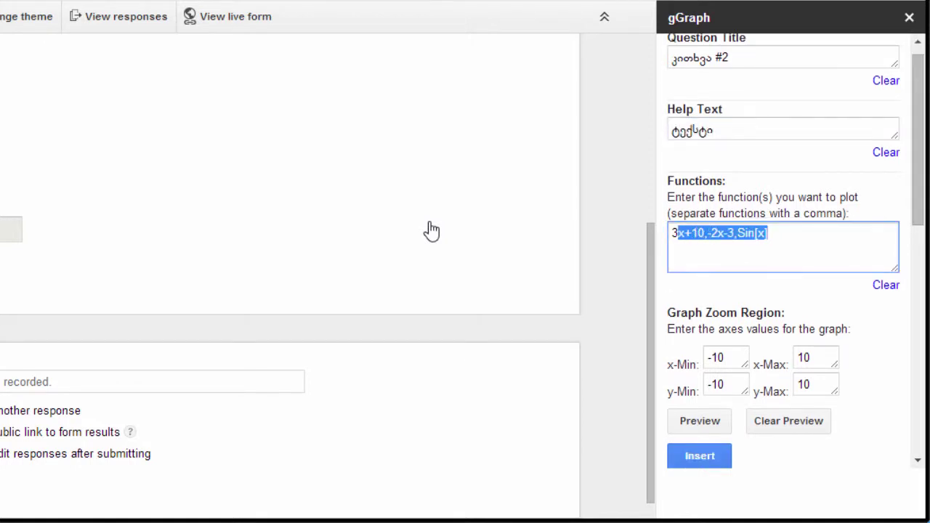
{"action": "key", "text": "Right"}
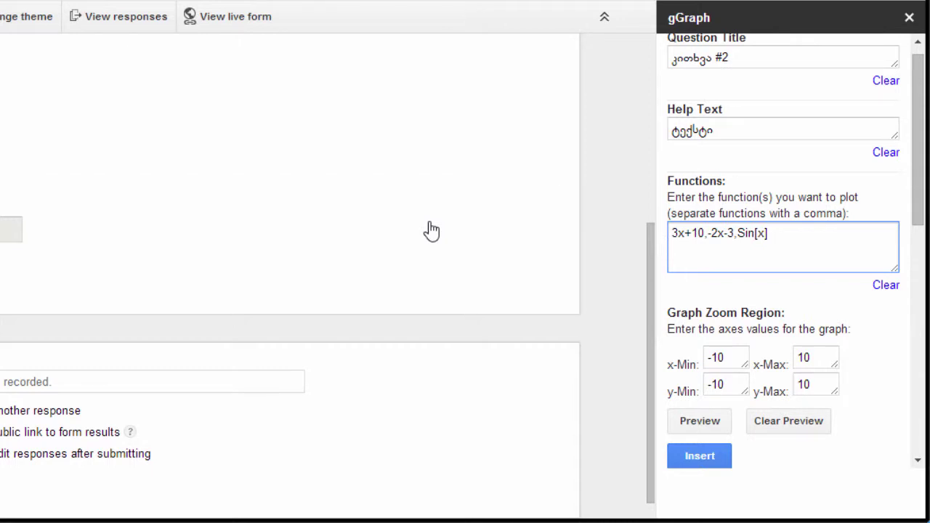
{"action": "scroll", "coordinate": [783, 248], "scroll_direction": "down", "scroll_amount": 2}
{"action": "key", "text": "Tab"}
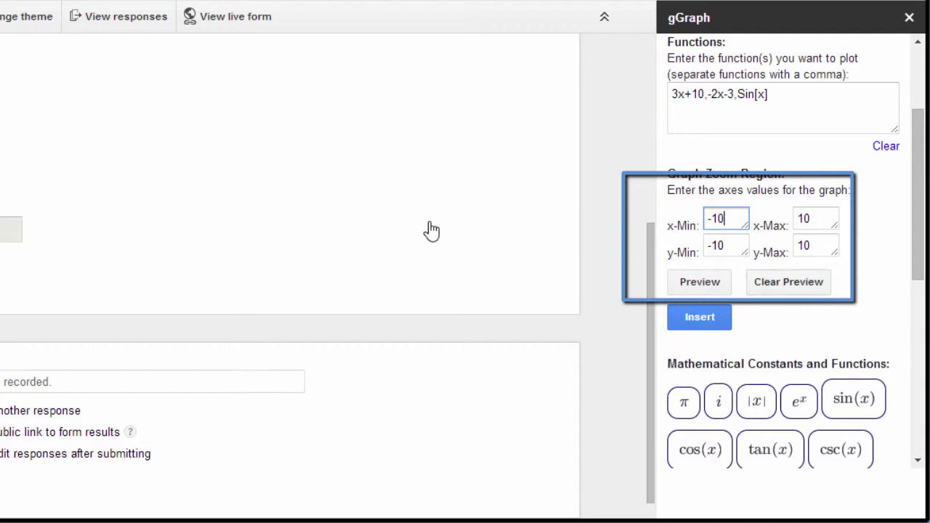
{"action": "left_click_drag", "start_coordinate": [917, 195], "coordinate": [917, 301]}
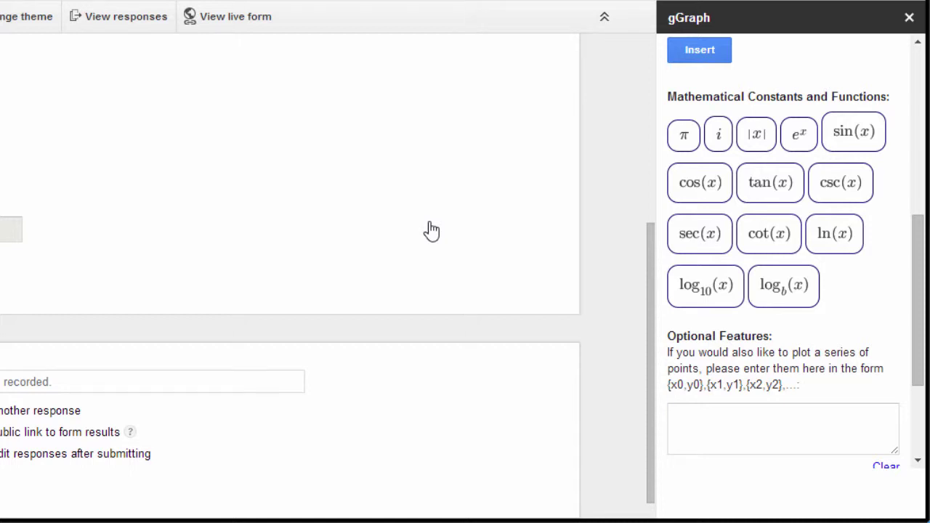
Step: Enter {x4,y3} as the series of points to plot in the graph's optional features
{"action": "key", "text": "Tab"}
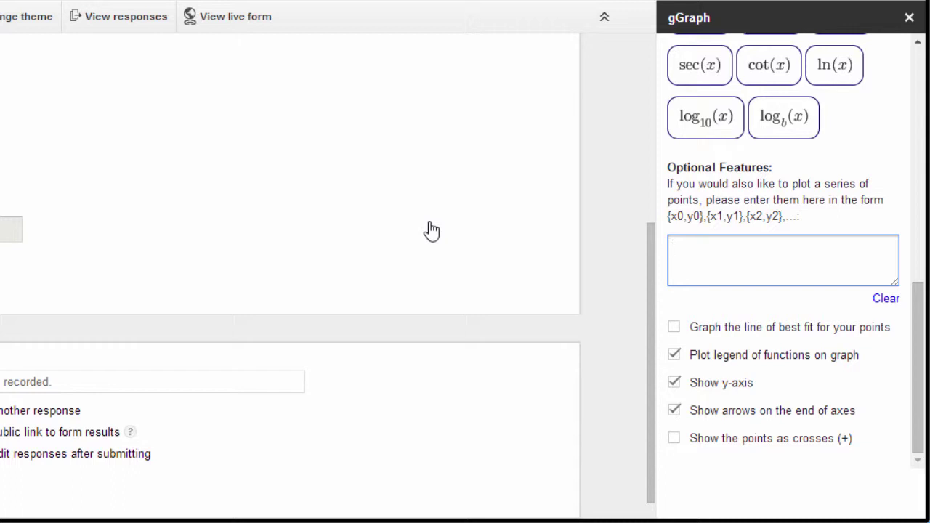
{"action": "type", "text": "{x4,y3}"}
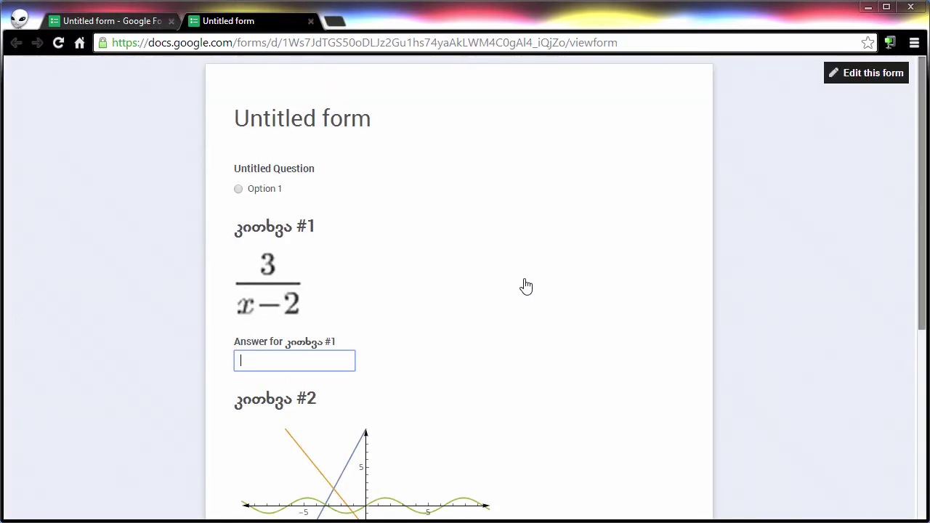
Step: Review the graph question კითხვა #2 in the live form and close the live form
{"action": "scroll", "coordinate": [526, 287], "scroll_direction": "down", "scroll_amount": 4}
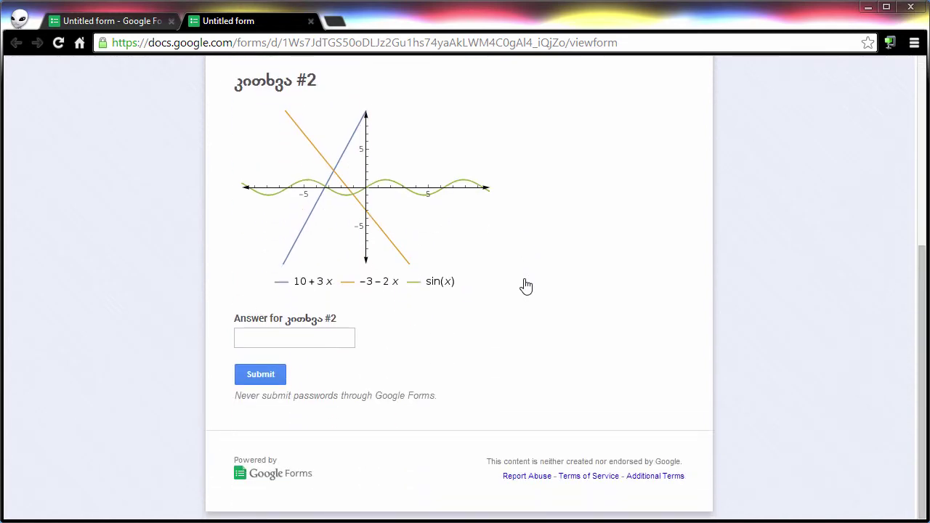
{"action": "key", "text": "Tab"}
{"action": "key", "text": "ctrl+w"}
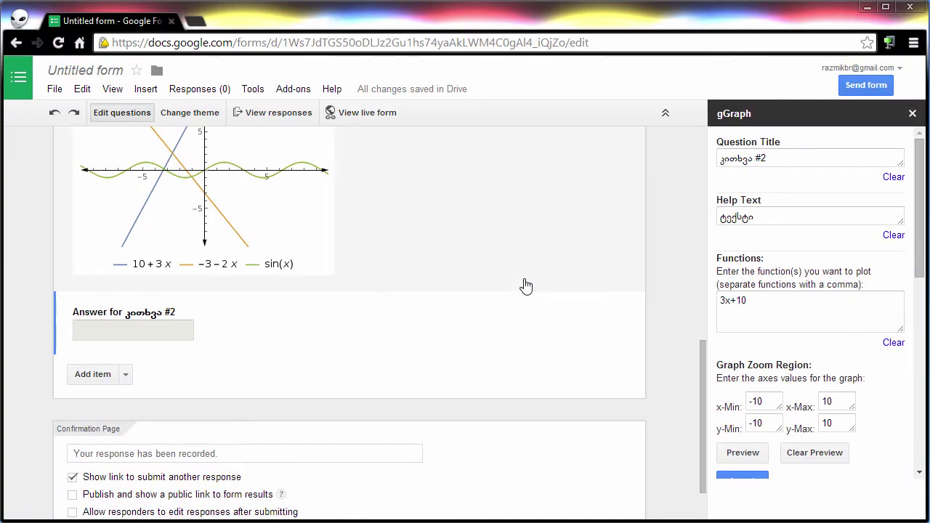